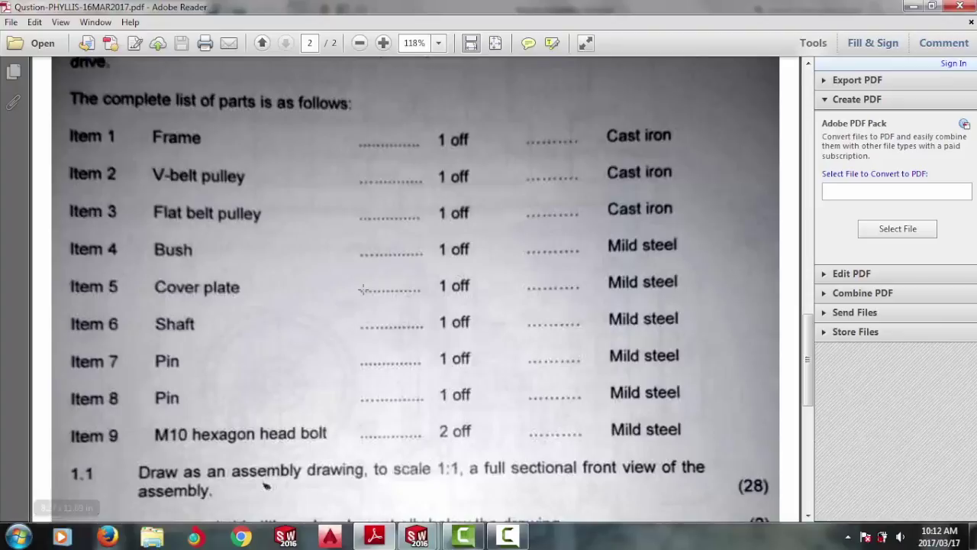
Scroll the question paper up from the page 2 parts list to page 1's component drawings
scroll(406, 277, "up", 15)
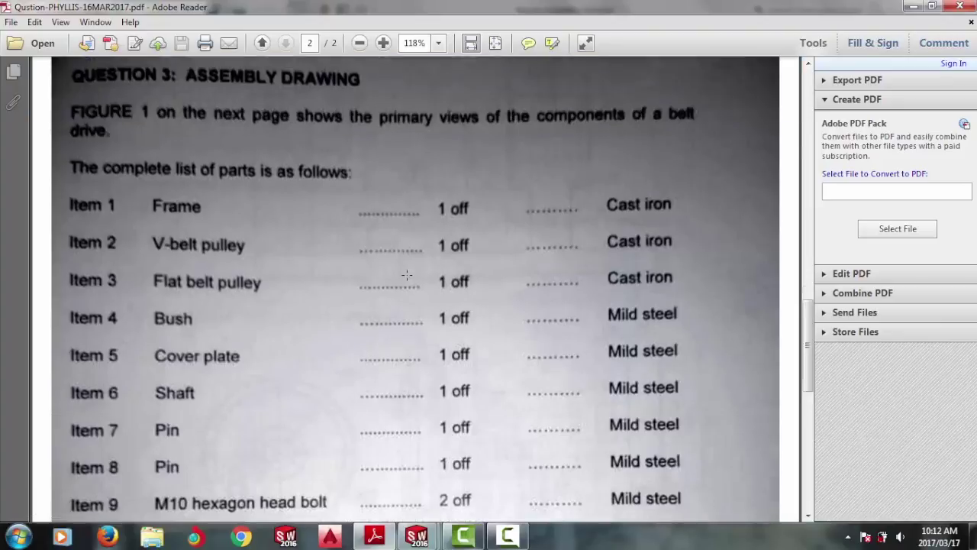
scroll(407, 278, "up", 3)
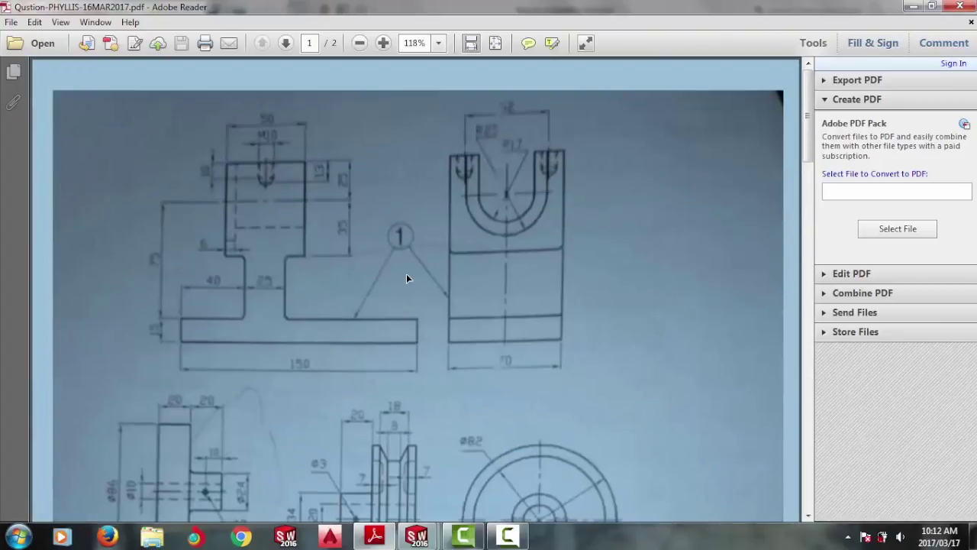
scroll(534, 317, "down", 1)
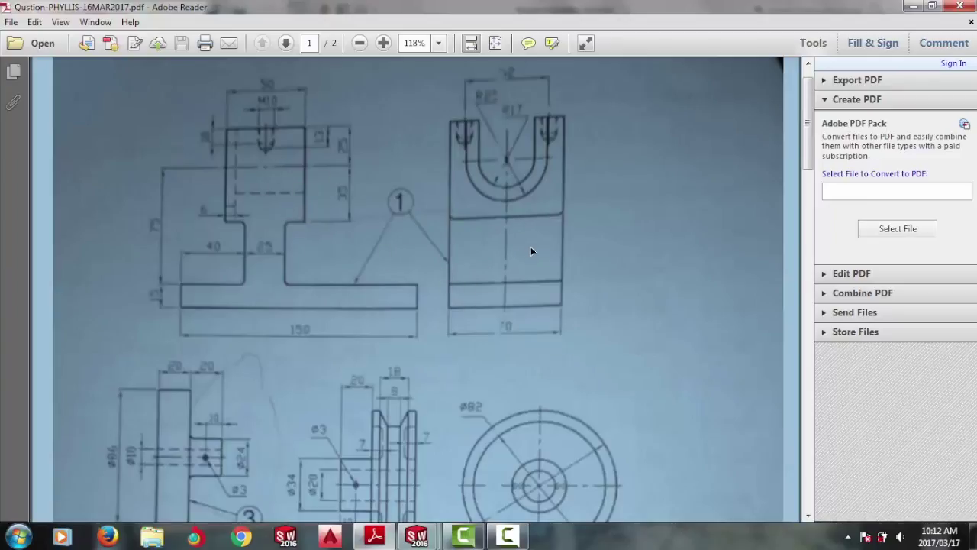
scroll(541, 234, "down", 5)
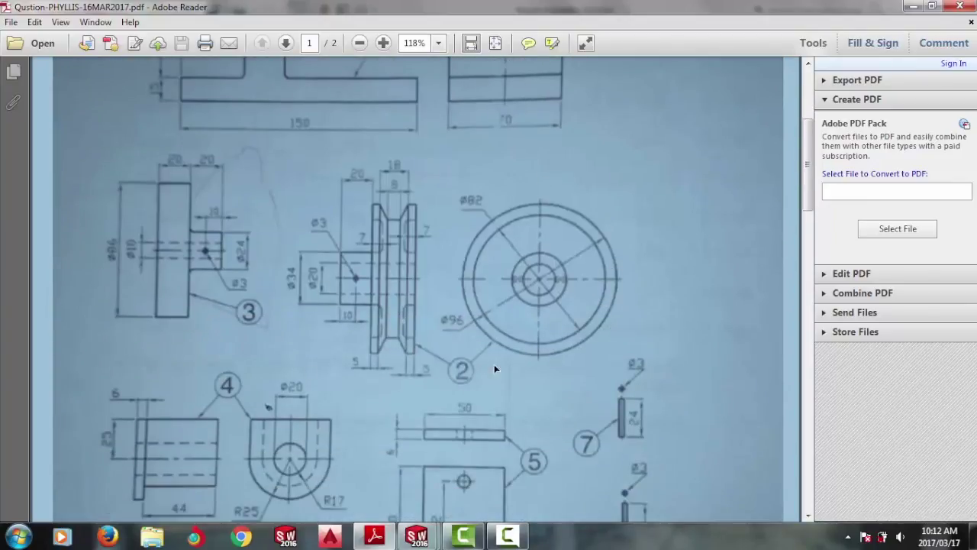
scroll(468, 390, "down", 6)
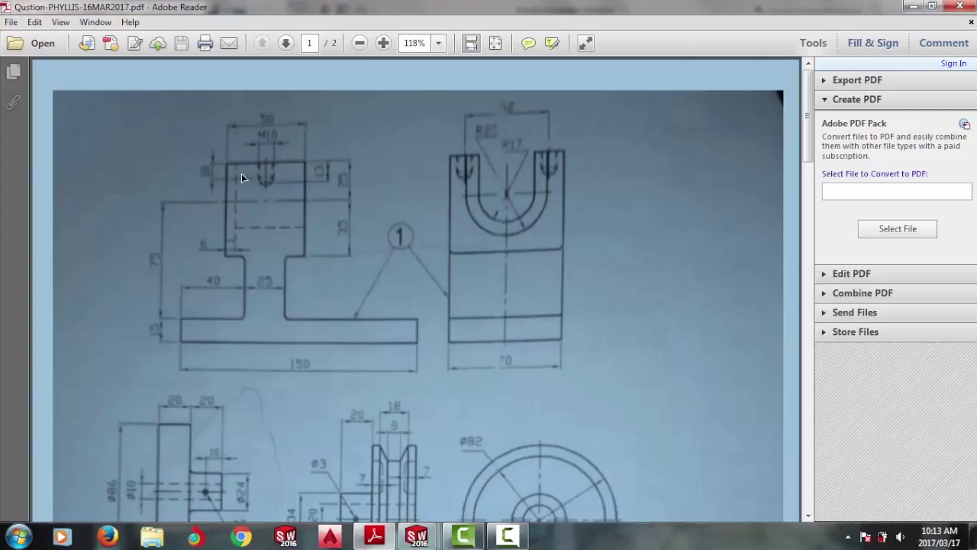
scroll(347, 266, "down", 3)
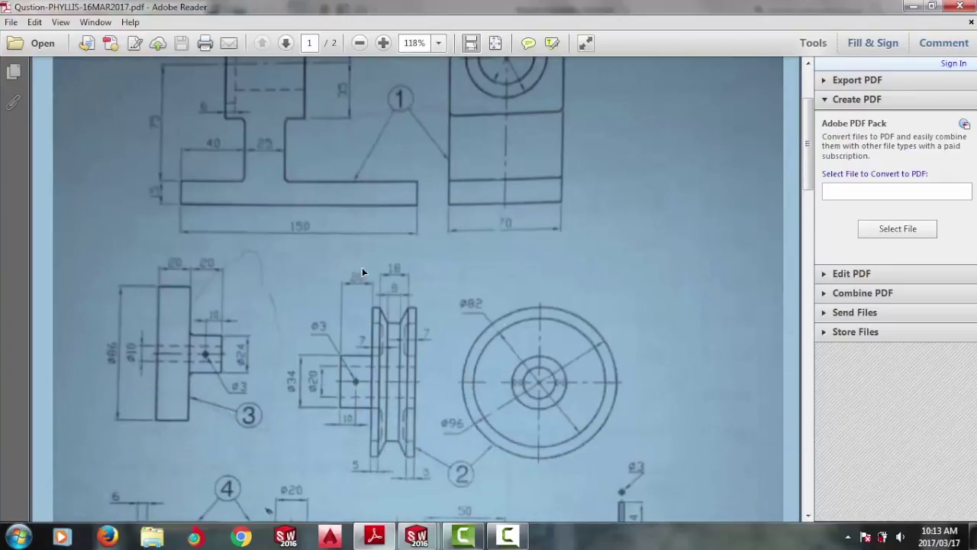
scroll(548, 233, "down", 7)
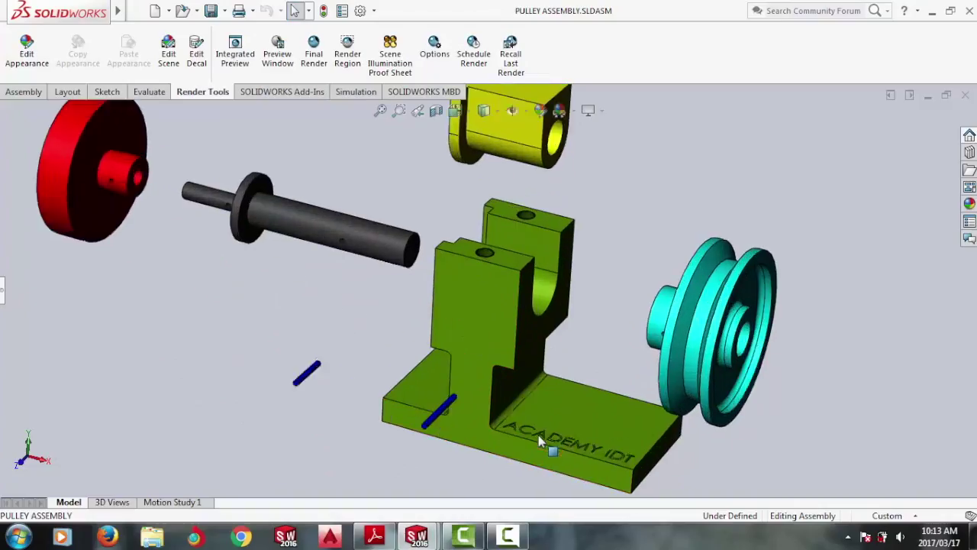
Orbit and zoom around the exploded pulley assembly to inspect the ACADEMY IDT frame
scroll(539, 436, "down", 3)
middle_click_drag(587, 326, 569, 394)
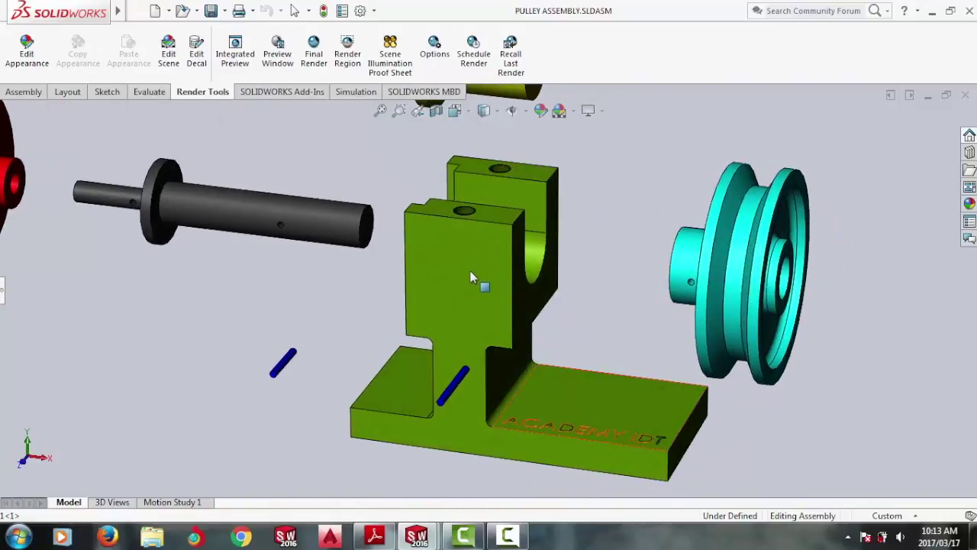
scroll(406, 275, "up", 3)
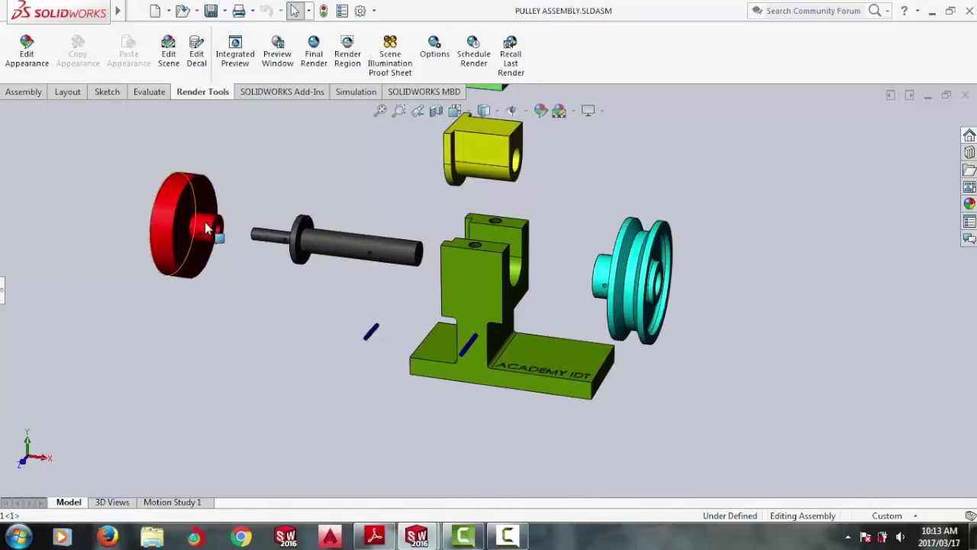
scroll(593, 214, "up", 3)
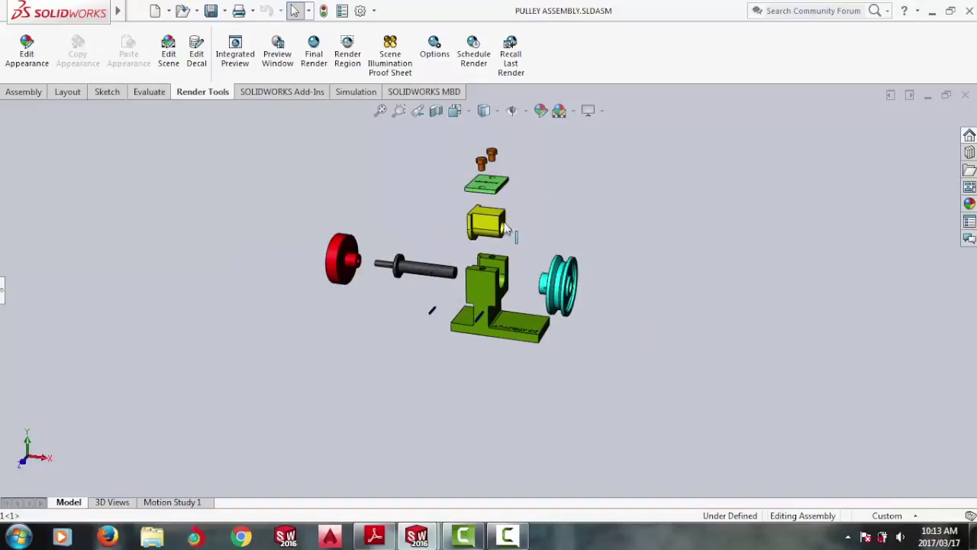
scroll(497, 229, "down", 2)
scroll(489, 179, "up", 1)
scroll(479, 149, "down", 3)
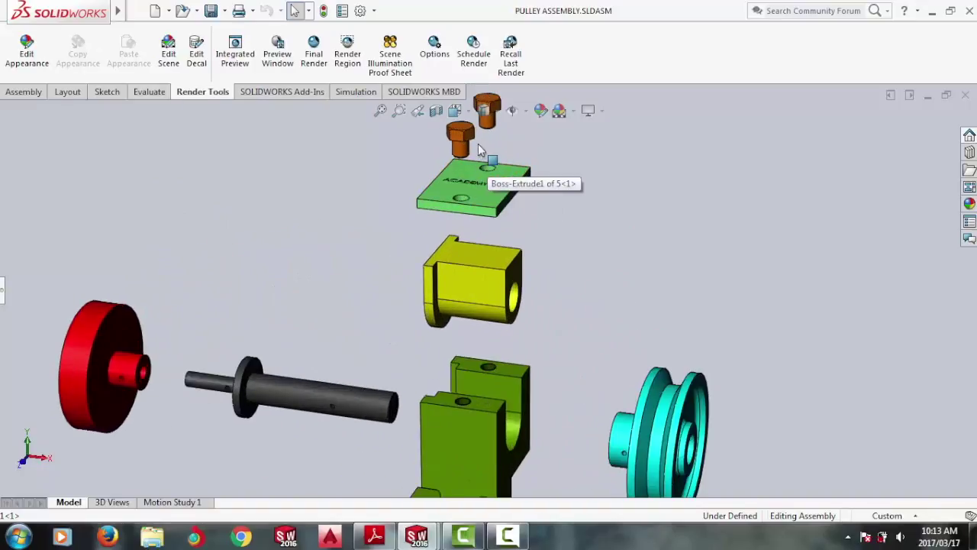
scroll(478, 145, "down", 1)
scroll(458, 443, "up", 4)
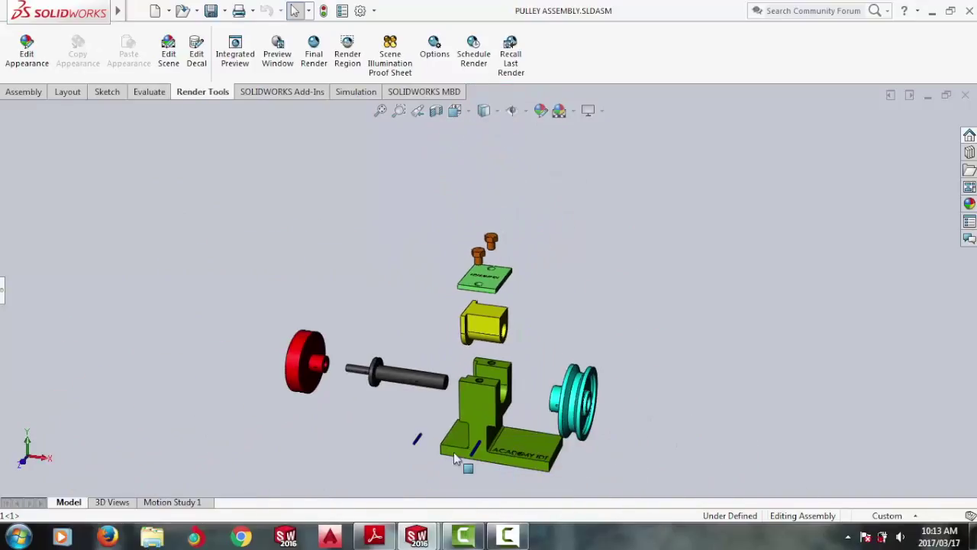
scroll(454, 458, "down", 3)
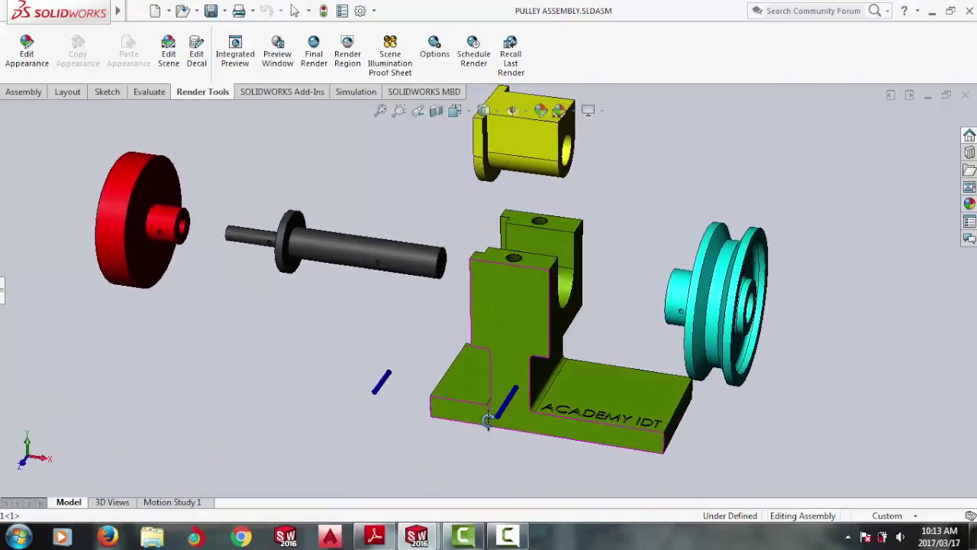
middle_click_drag(487, 419, 493, 418)
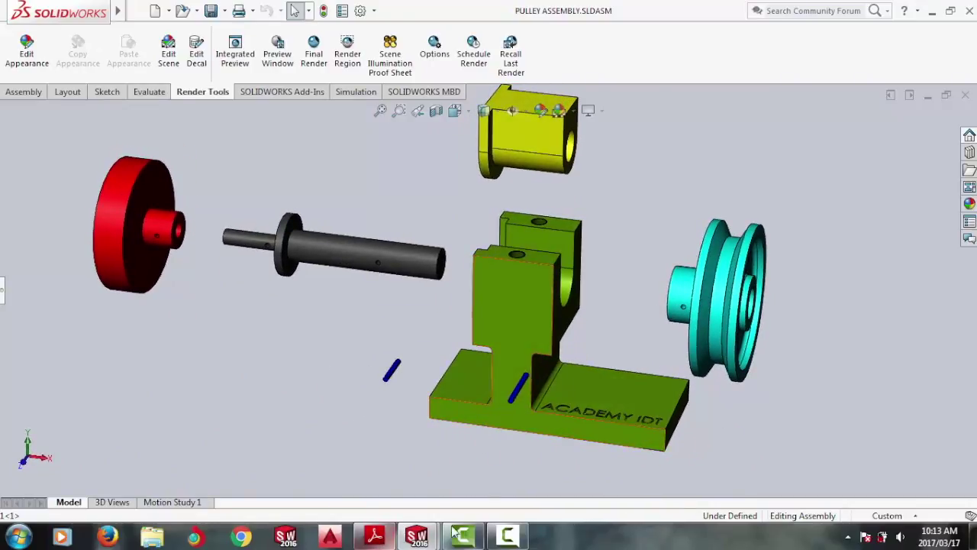
Bring the question paper PDF forward and scroll to the Figure 1 component drawings
left_click(413, 468)
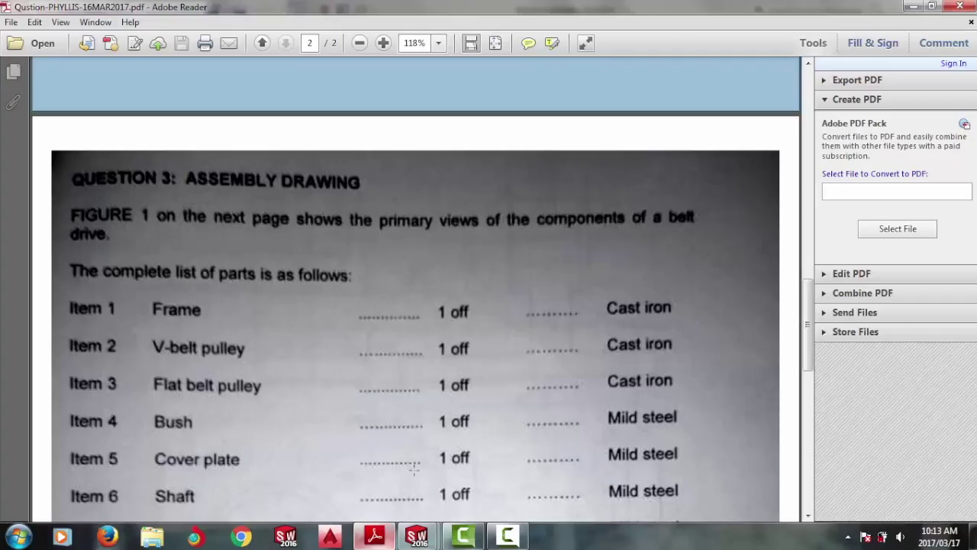
scroll(341, 409, "down", 10)
scroll(323, 307, "up", 5)
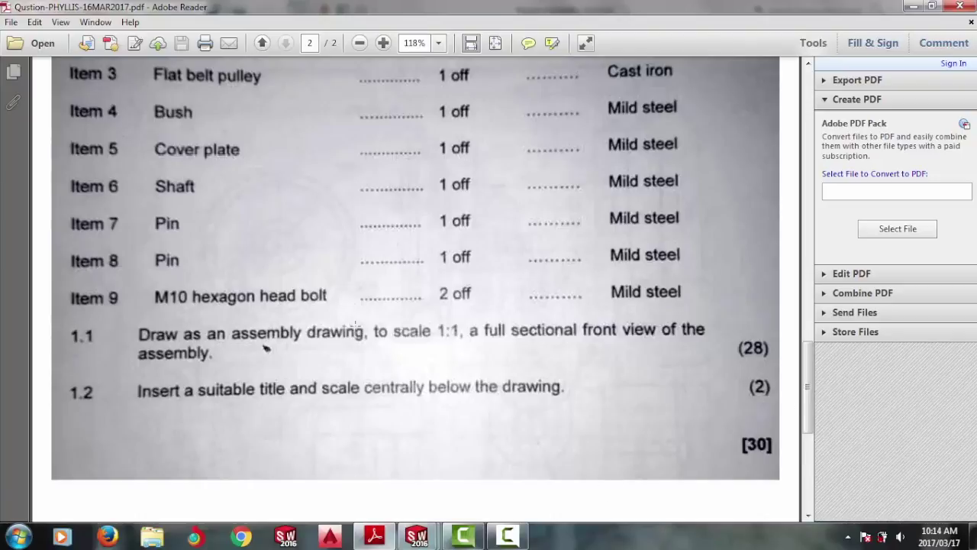
scroll(451, 212, "up", 15)
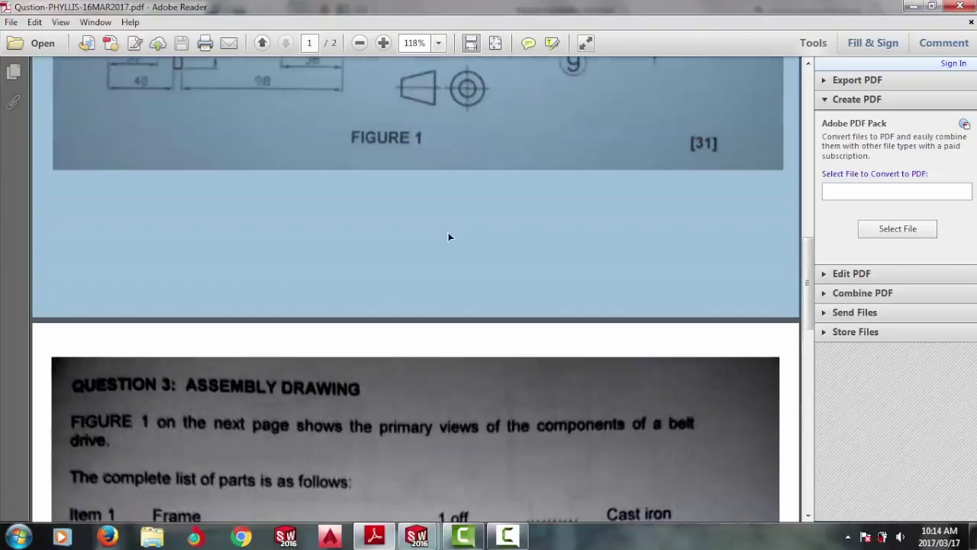
scroll(620, 371, "down", 4)
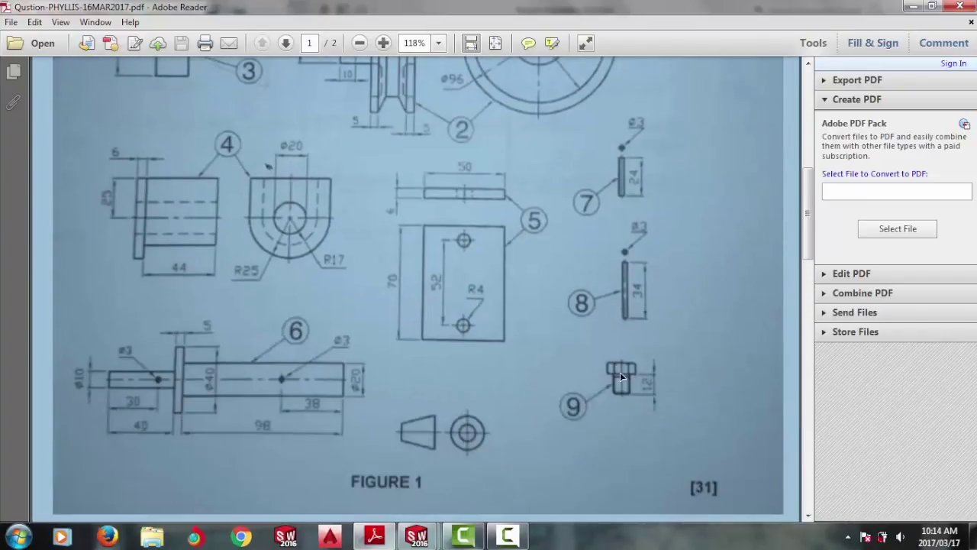
scroll(521, 200, "up", 5)
scroll(521, 204, "up", 5)
scroll(460, 192, "down", 1)
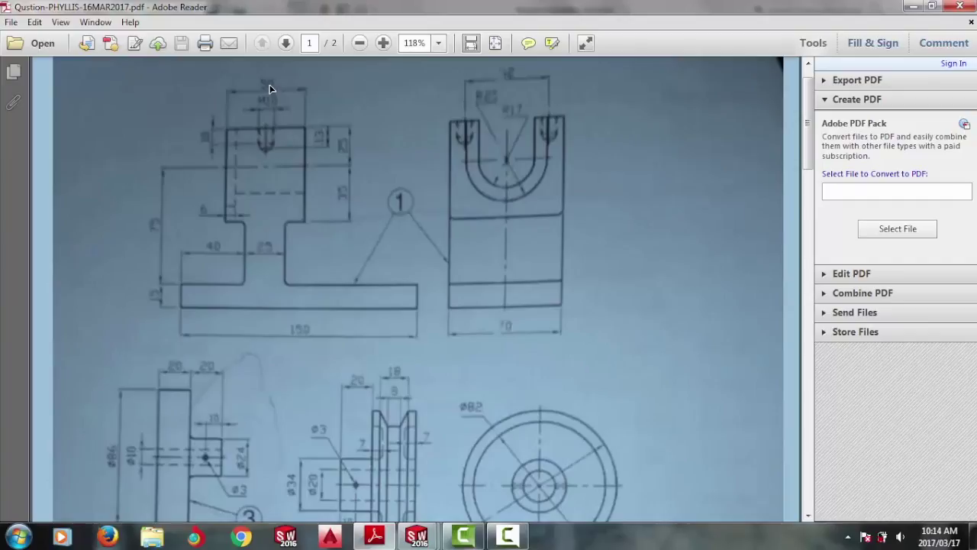
scroll(393, 253, "down", 5)
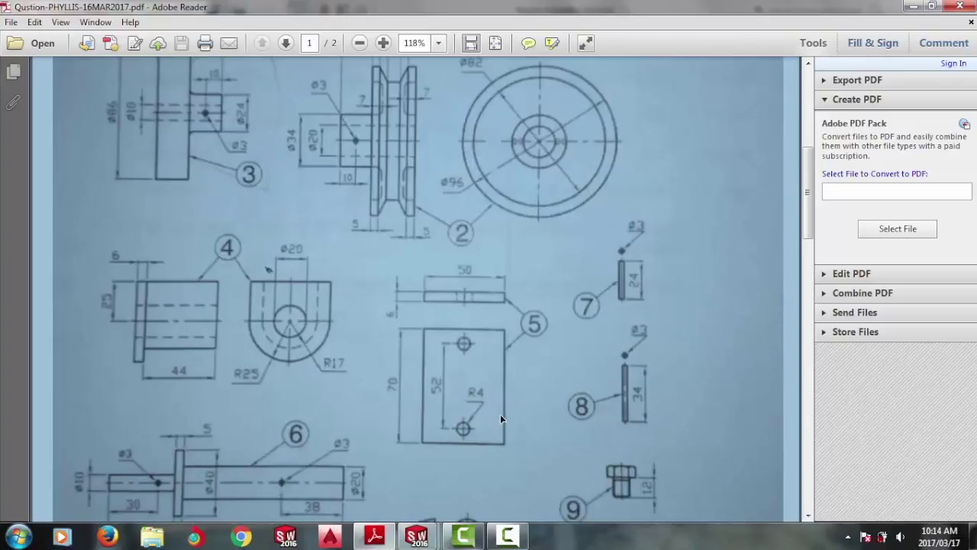
scroll(447, 366, "down", 5)
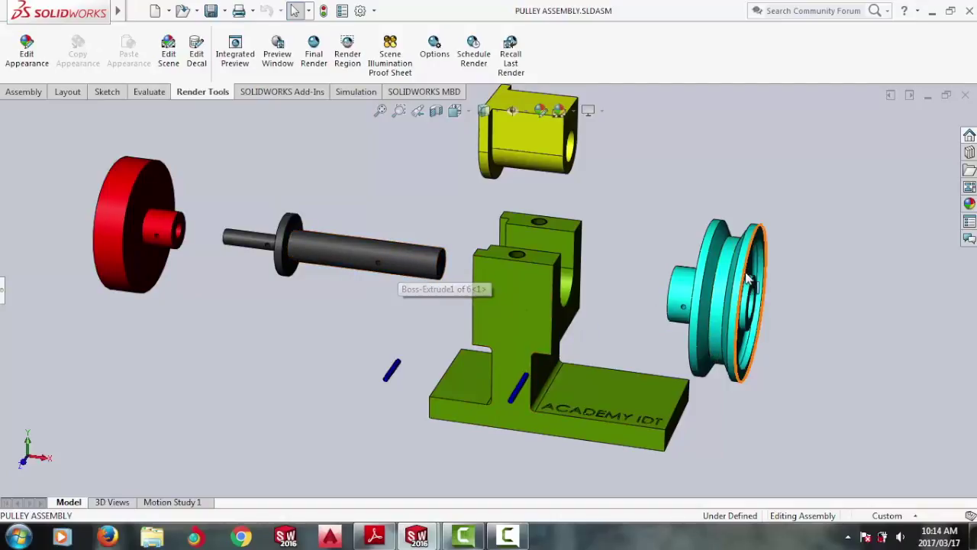
Orbit and zoom around the exploded assembly to examine its frame, shaft, pulleys and pins
middle_click_drag(687, 298, 799, 311)
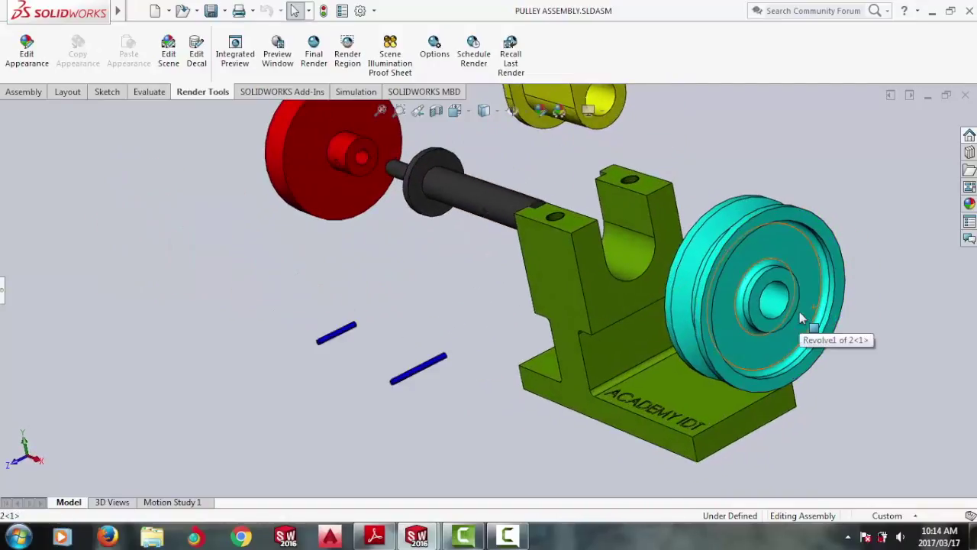
scroll(728, 266, "up", 5)
middle_click_drag(632, 245, 536, 221)
scroll(504, 220, "down", 5)
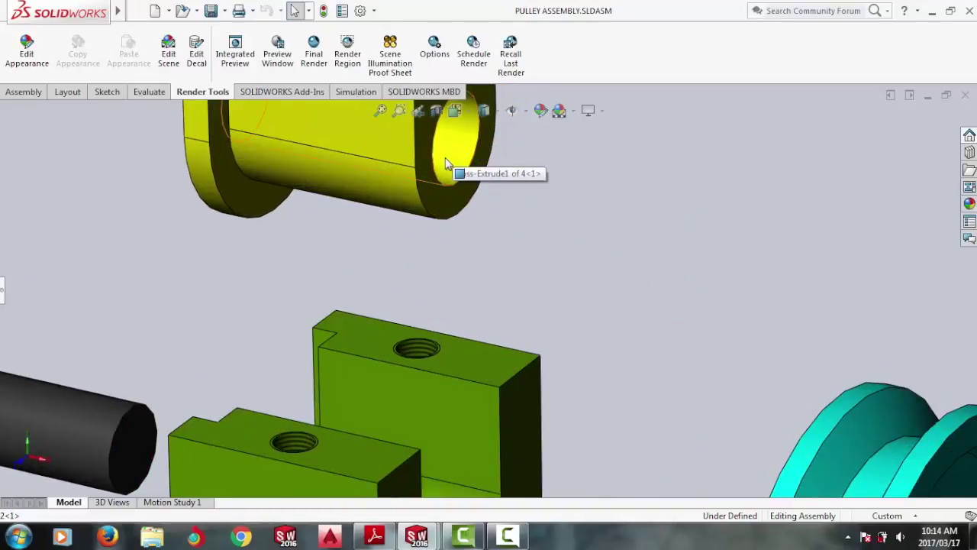
scroll(447, 164, "up", 5)
scroll(433, 290, "up", 2)
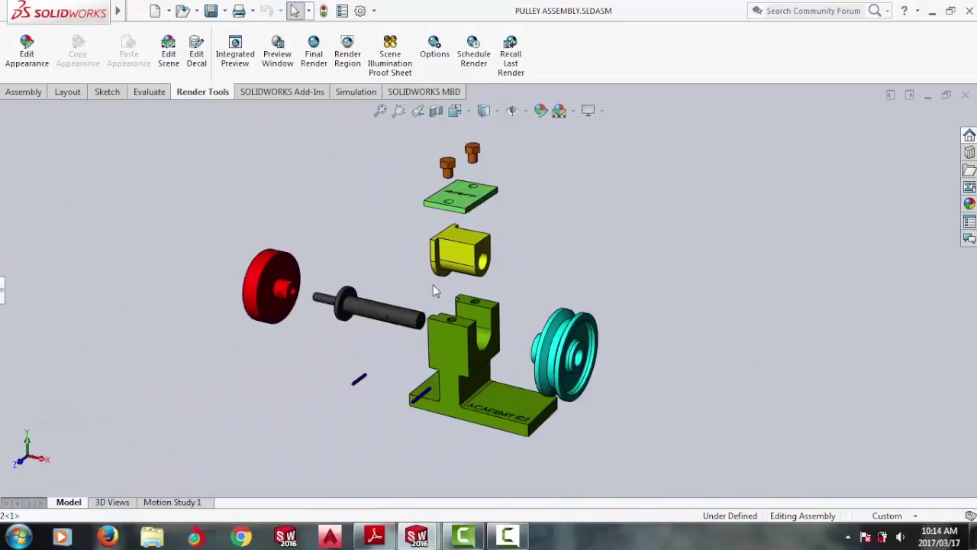
scroll(477, 306, "down", 3)
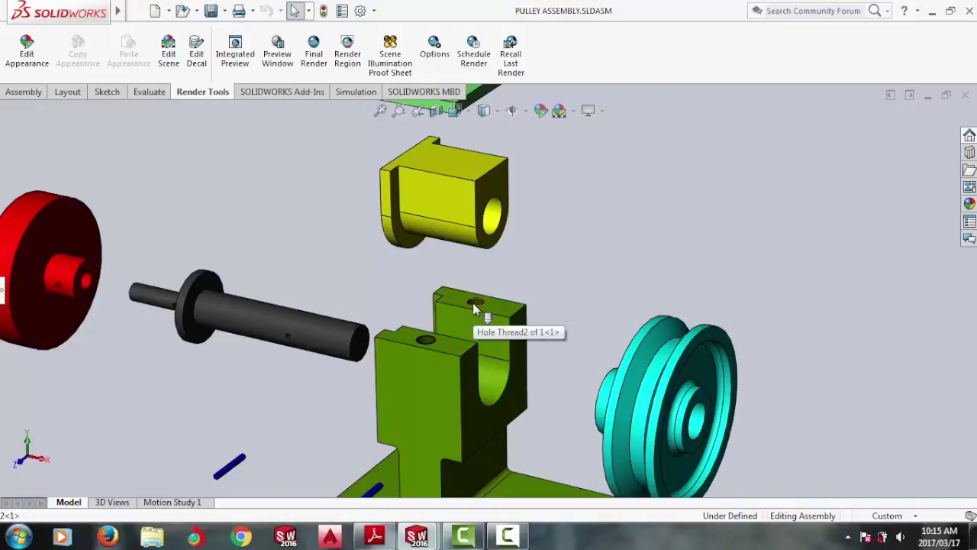
scroll(493, 214, "up", 3)
scroll(488, 197, "down", 5)
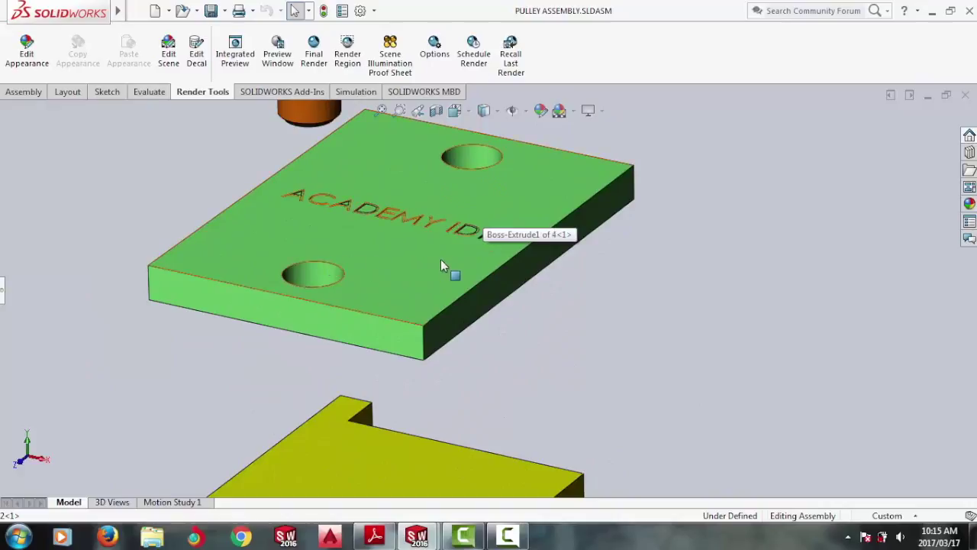
scroll(458, 275, "up", 5)
scroll(554, 462, "up", 3)
scroll(489, 391, "down", 2)
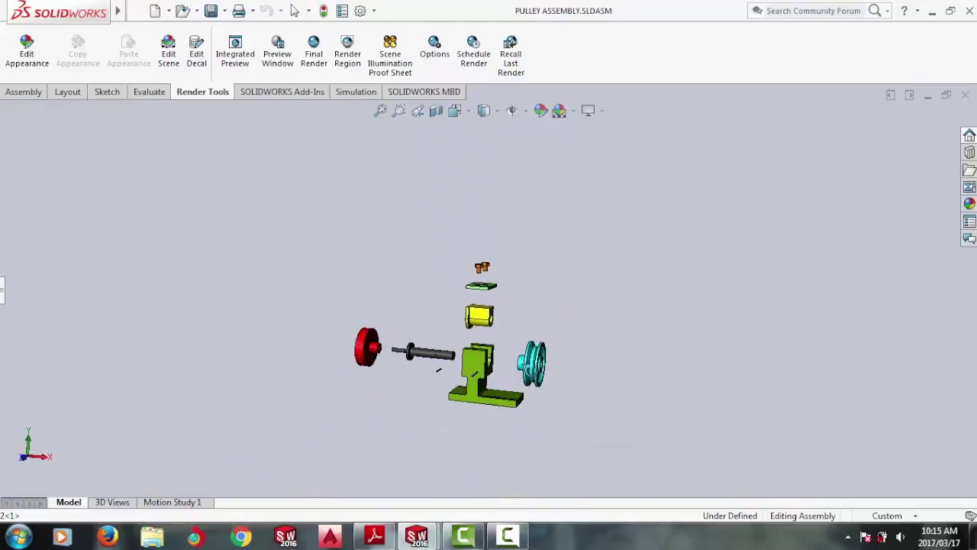
scroll(453, 211, "down", 2)
Switch to the PULLEY ASSEMBLY Sheet1 drawing and select the frame's hatch in Section View A-A
key("ctrl+Tab")
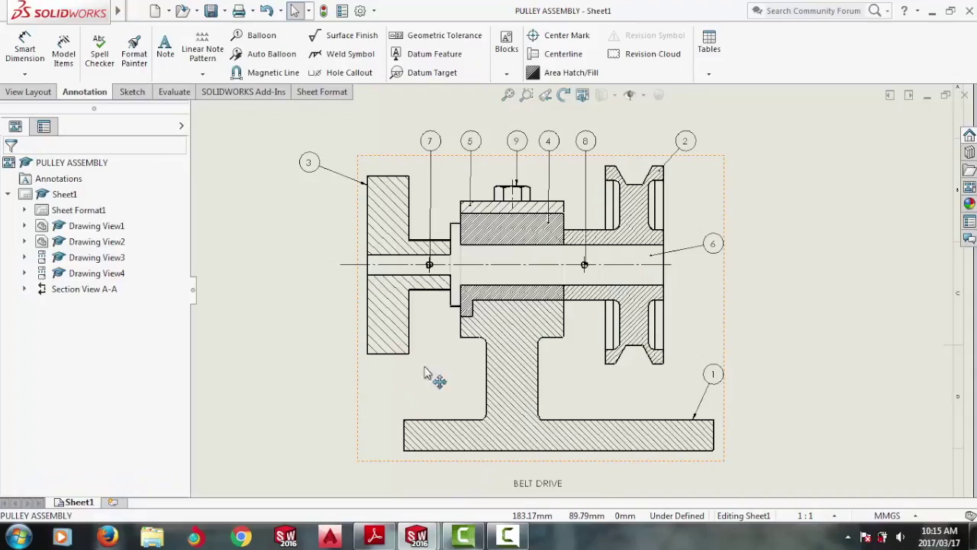
left_click(661, 177)
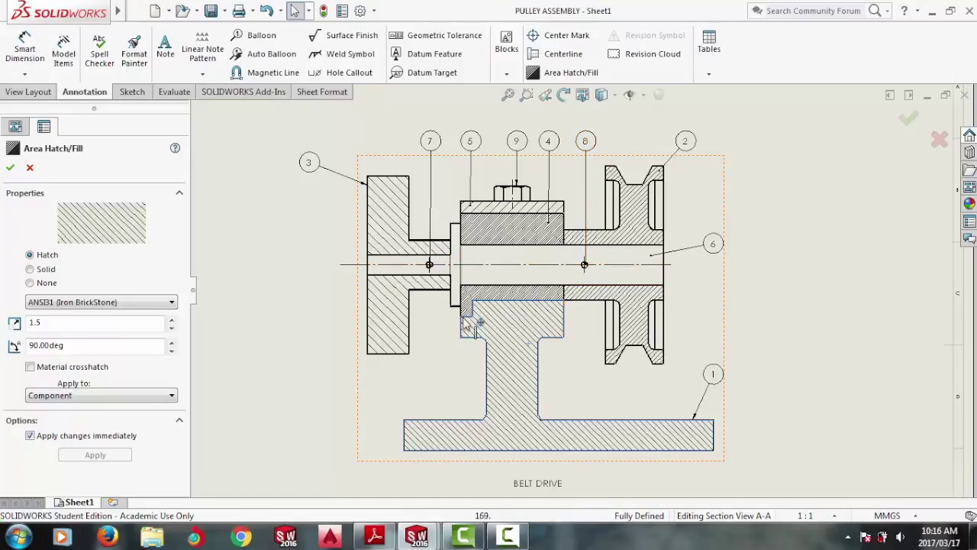
scroll(472, 324, "up", 5)
key("f")
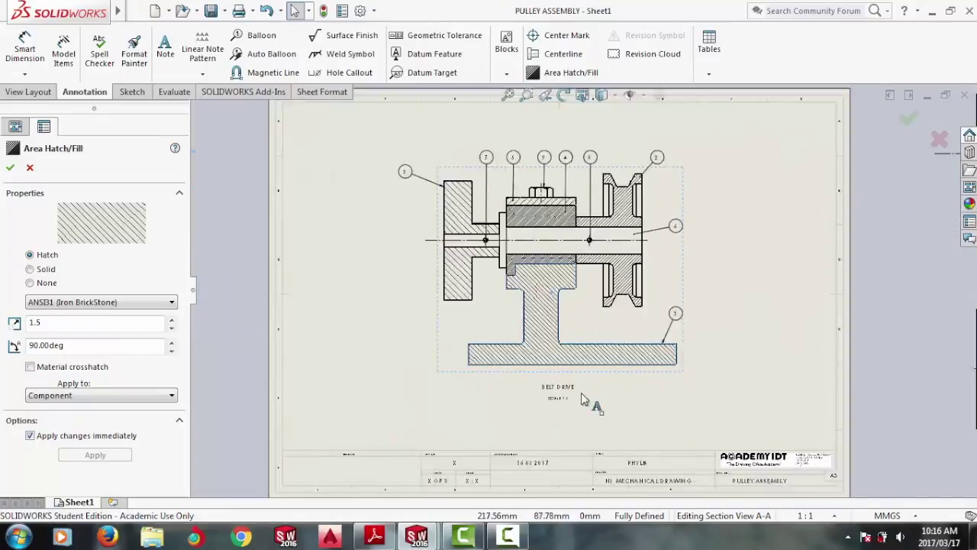
scroll(582, 398, "down", 3)
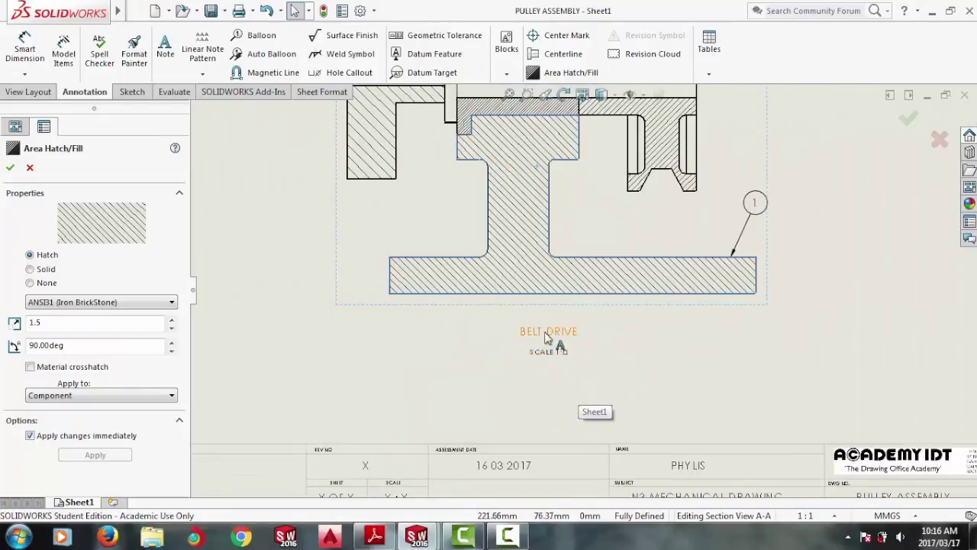
scroll(573, 335, "down", 2)
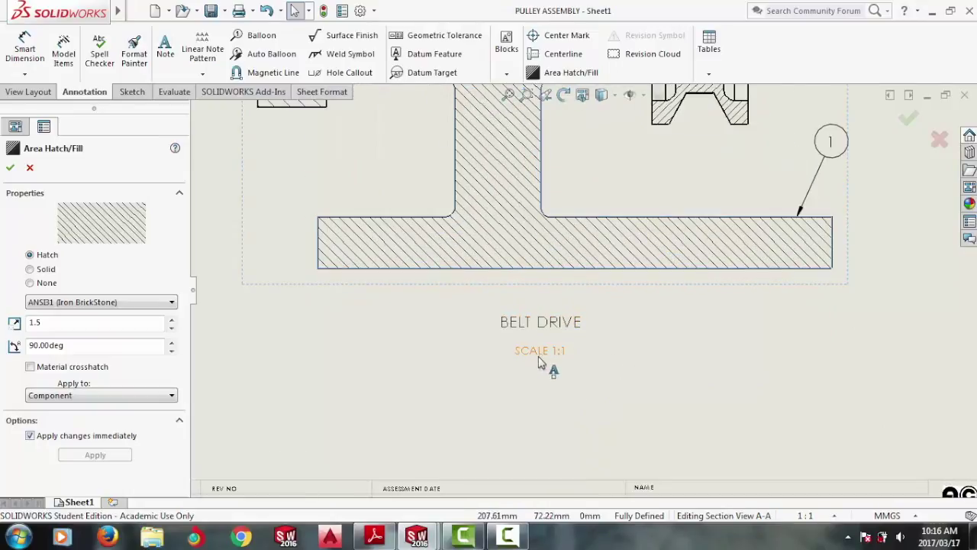
scroll(735, 374, "up", 3)
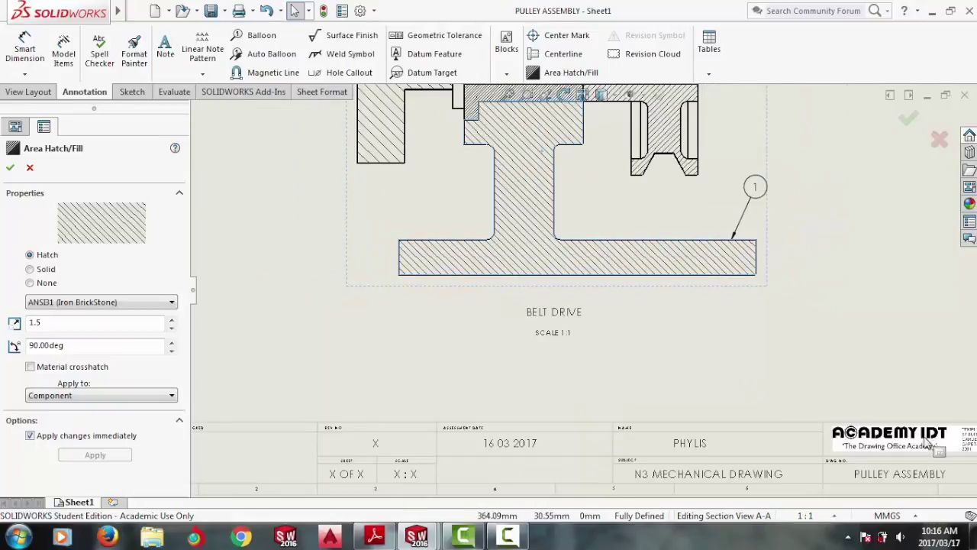